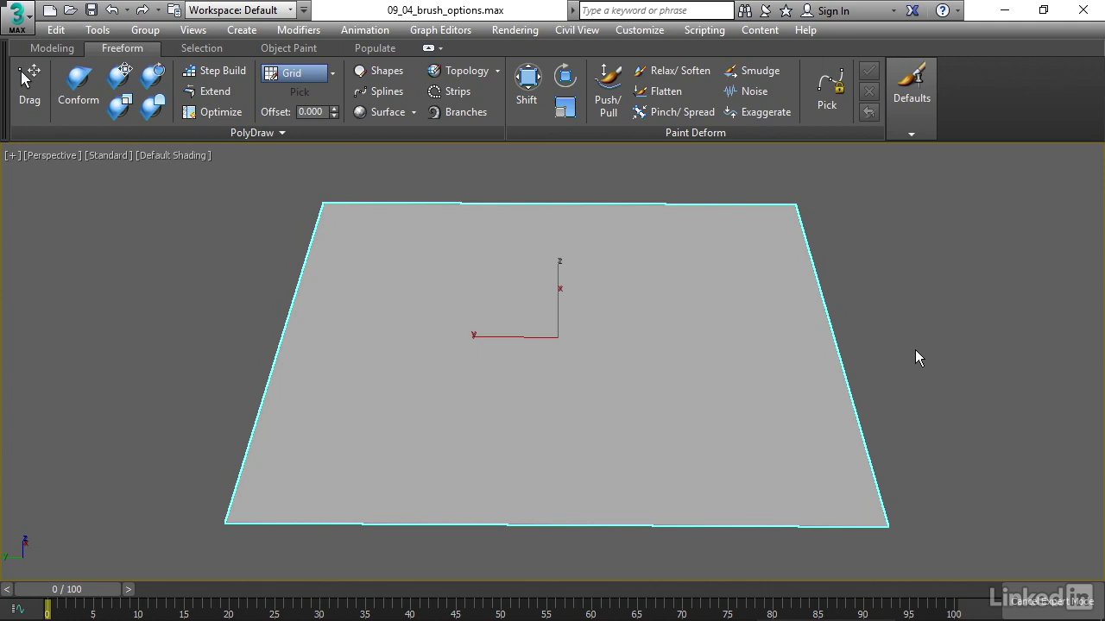
Activate the Push/Pull brush with an offset of 10 and paint a ridge along the plane's far edge
left_click(607, 102)
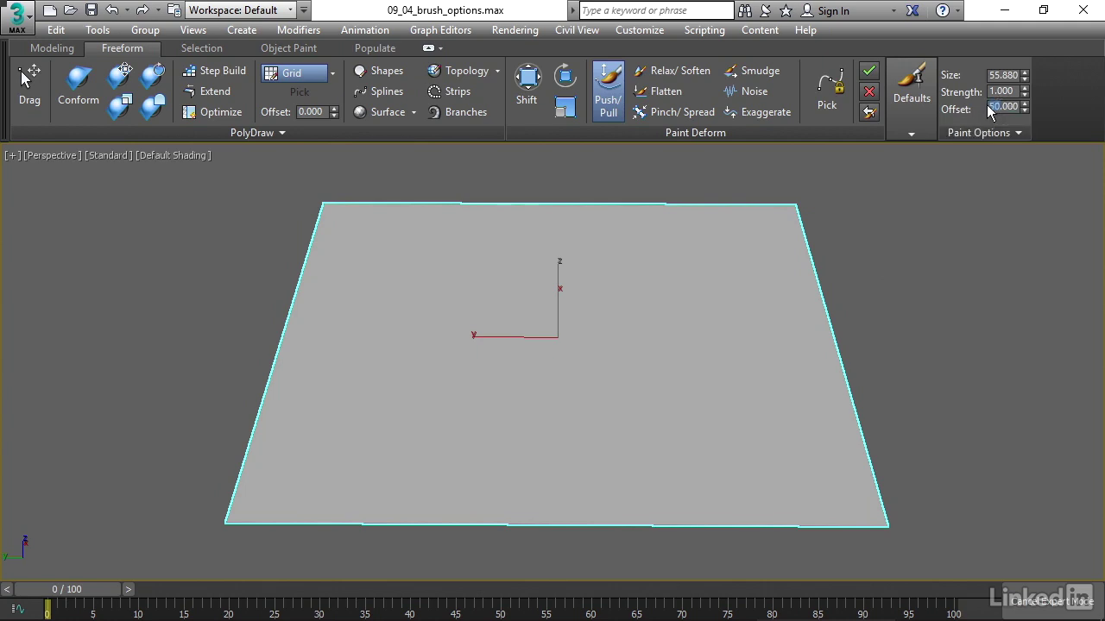
mouse_move(375, 264)
left_mouse_down()
mouse_move(444, 251)
mouse_move(714, 248)
mouse_move(528, 261)
mouse_move(402, 250)
mouse_move(575, 264)
mouse_move(407, 250)
mouse_move(722, 250)
left_mouse_up()
mouse_move(661, 323)
middle_mouse_down("alt")
mouse_move(715, 308)
mouse_move(619, 286)
middle_mouse_up("alt")
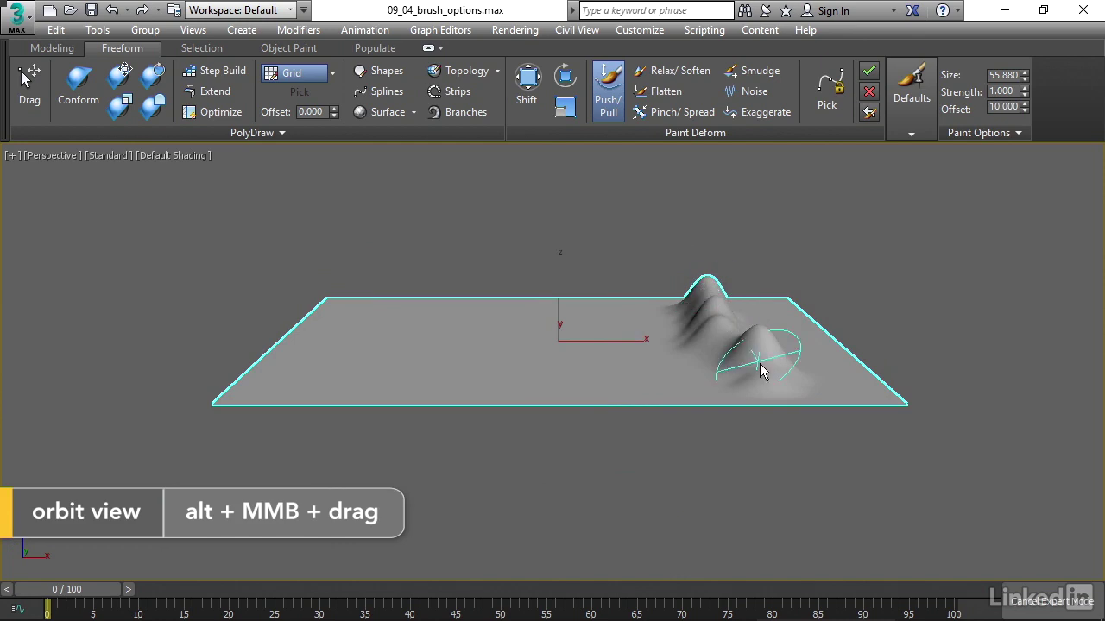
middle_click_drag(586, 357, 727, 383, "alt")
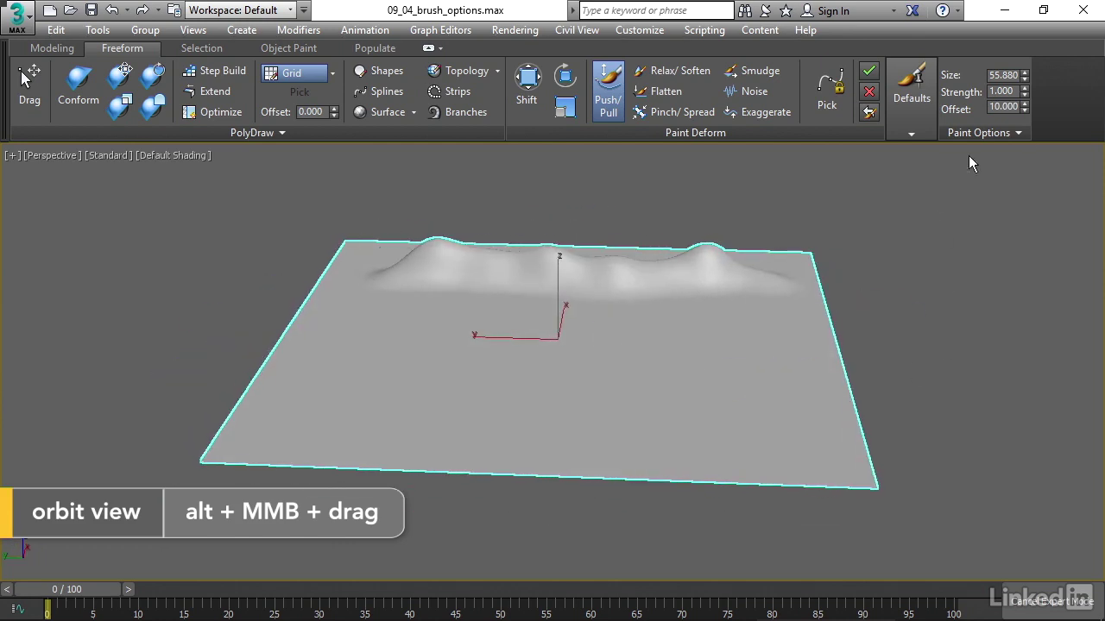
Open the Push/Pull brush options and bend the start tangent of the falloff curve downward into a steep concave falloff
left_click(987, 129)
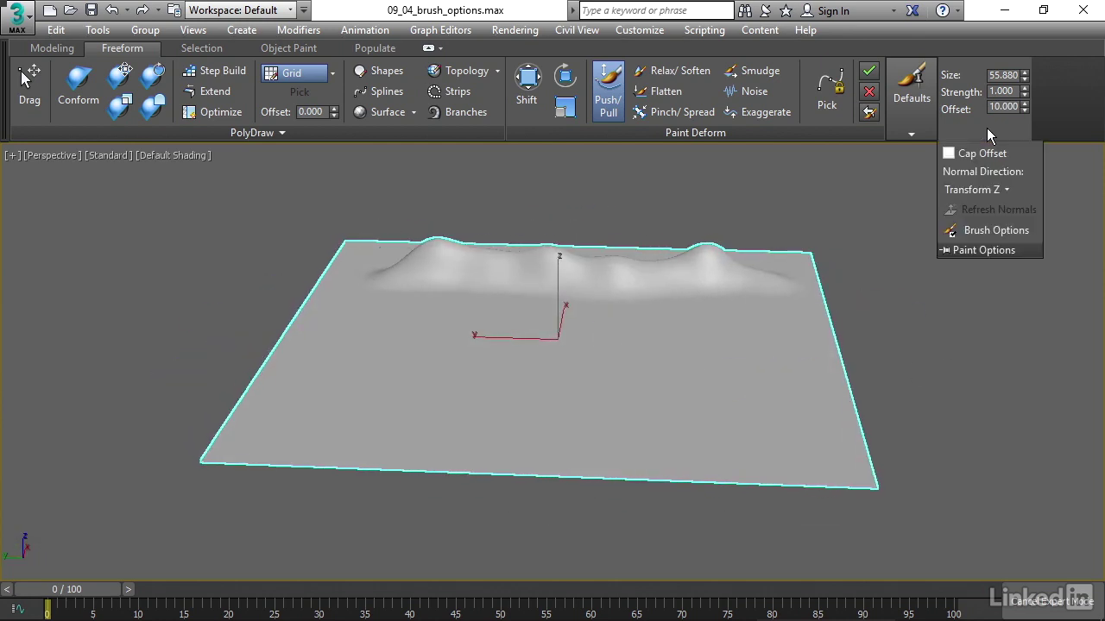
left_click(998, 230)
mouse_move(558, 146)
left_mouse_down()
mouse_move(588, 160)
mouse_move(857, 185)
left_mouse_up()
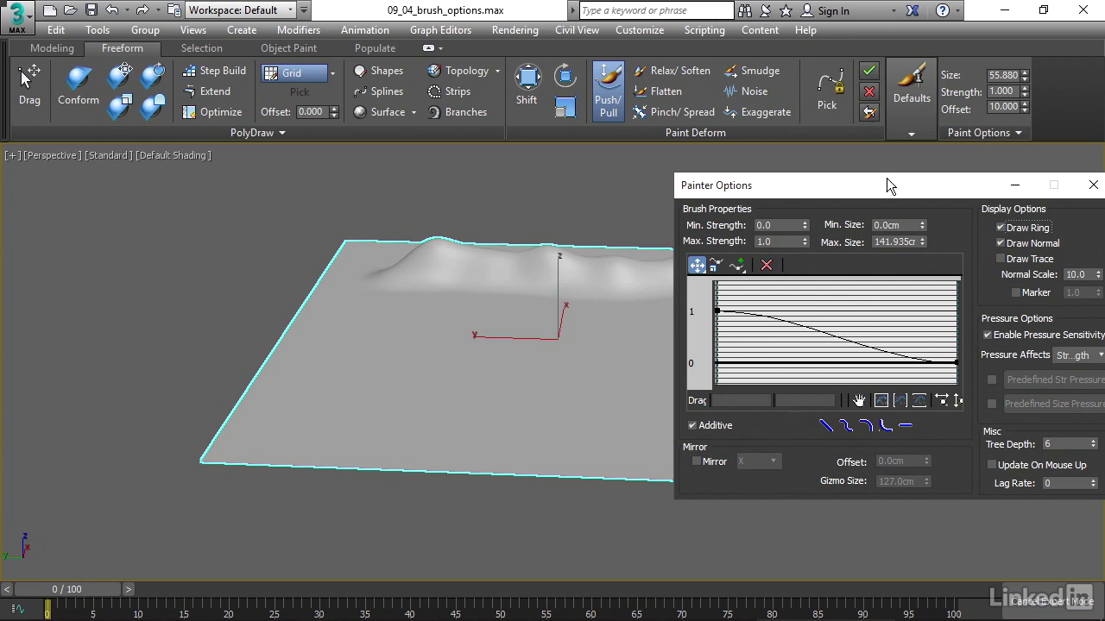
left_click_drag(888, 181, 856, 165)
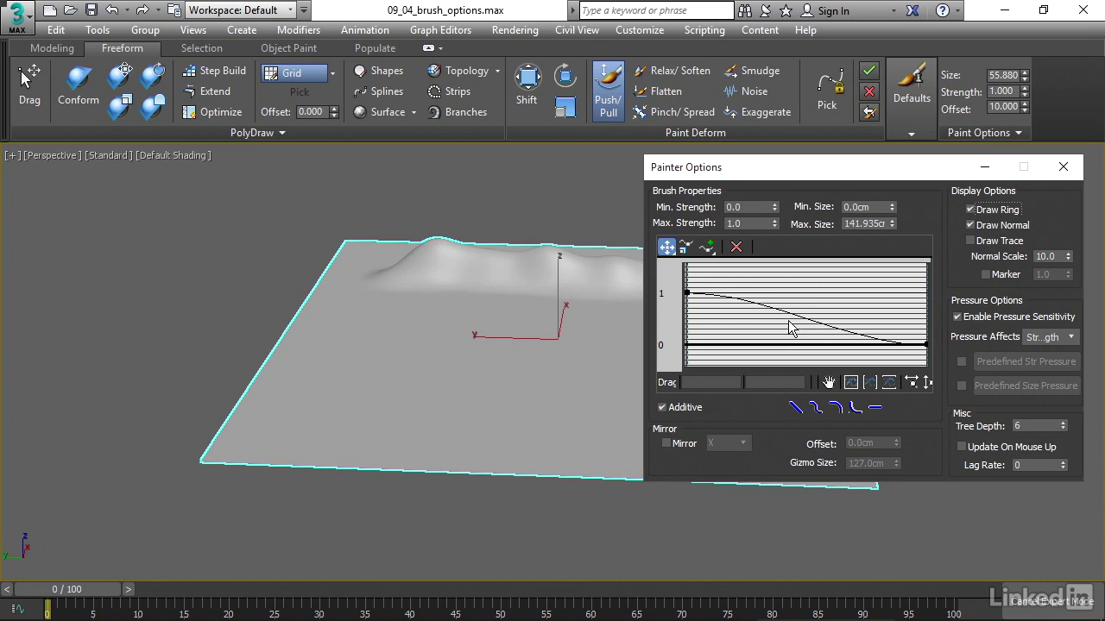
left_click(687, 292)
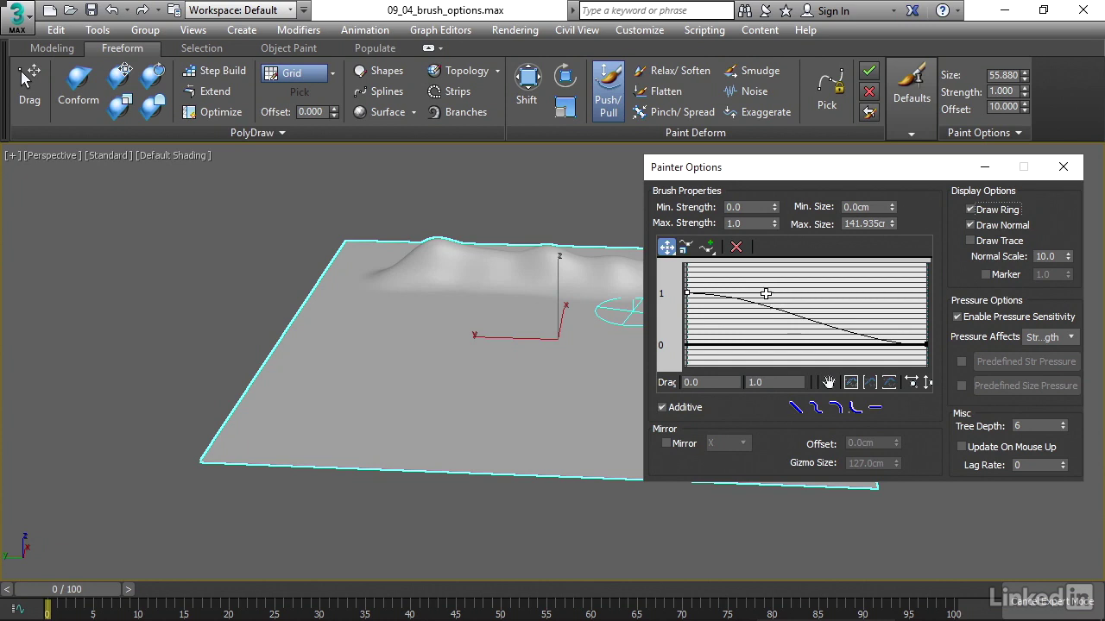
left_click_drag(765, 294, 681, 338)
Paint a ridge through the plane's middle, set the brush offset to 50, and paint a taller, sharper ridge beside it
mouse_move(468, 382)
middle_mouse_down()
mouse_move(395, 365)
mouse_move(431, 371)
mouse_move(479, 401)
mouse_move(367, 272)
middle_mouse_up()
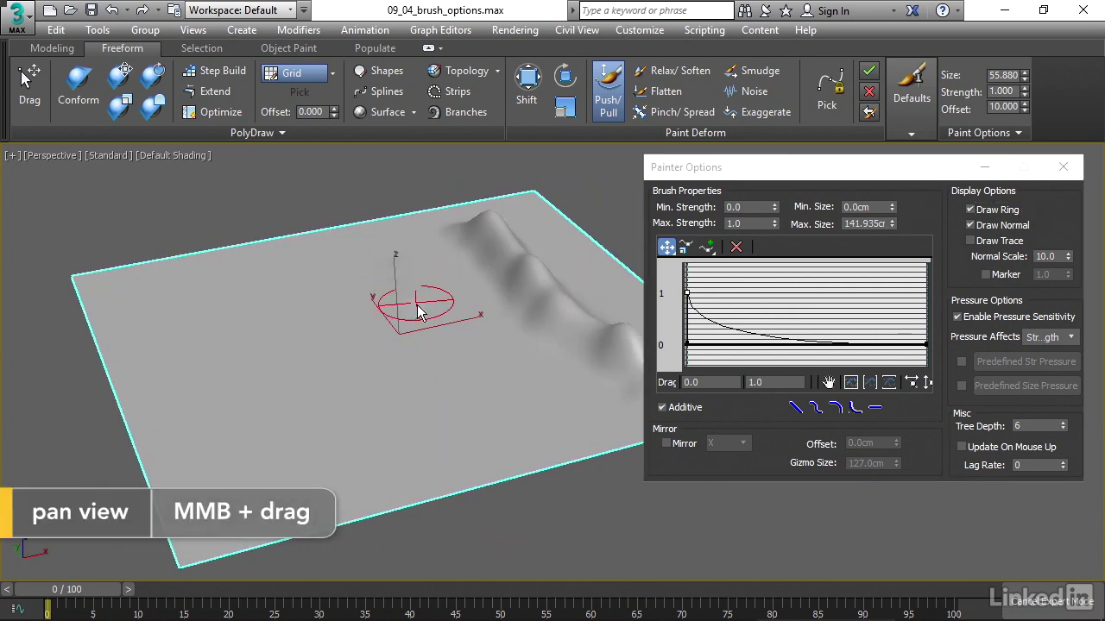
mouse_move(458, 354)
middle_mouse_down("alt")
mouse_move(443, 306)
mouse_move(465, 334)
middle_mouse_up("alt")
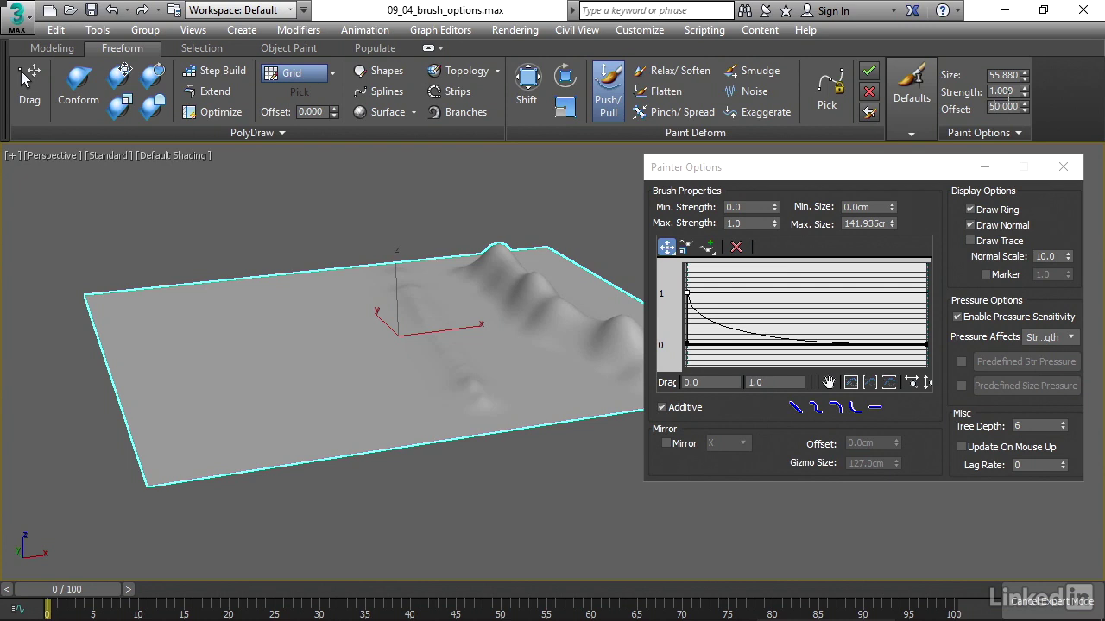
left_click_drag(325, 292, 371, 406)
mouse_move(371, 406)
middle_mouse_down("alt")
mouse_move(477, 380)
mouse_move(464, 377)
mouse_move(432, 431)
middle_mouse_up("alt")
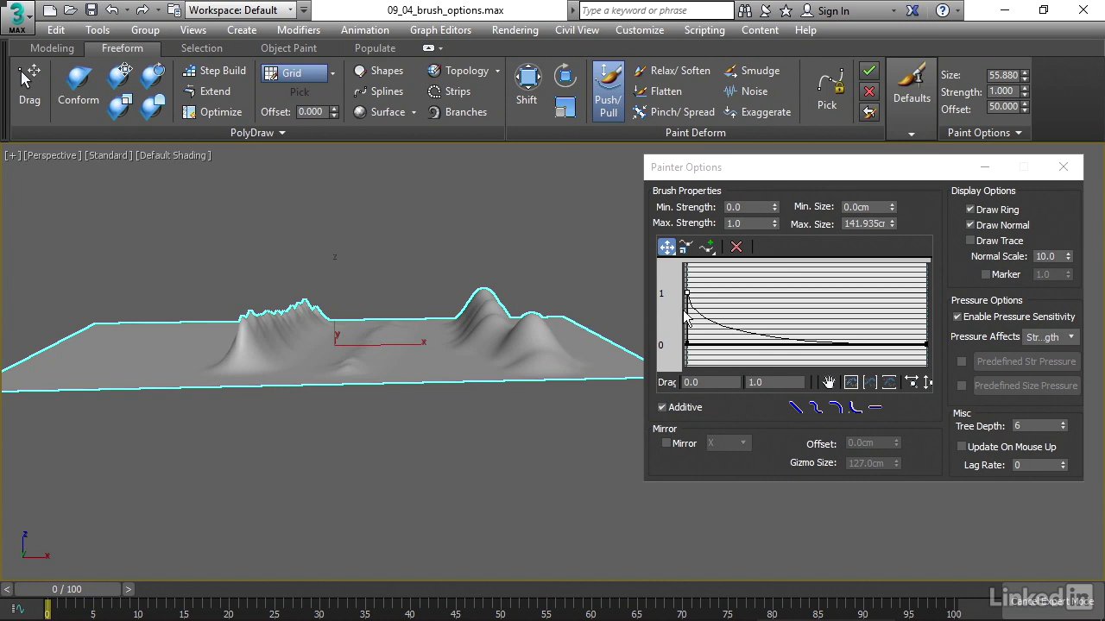
middle_click_drag(434, 354, 436, 389, "alt")
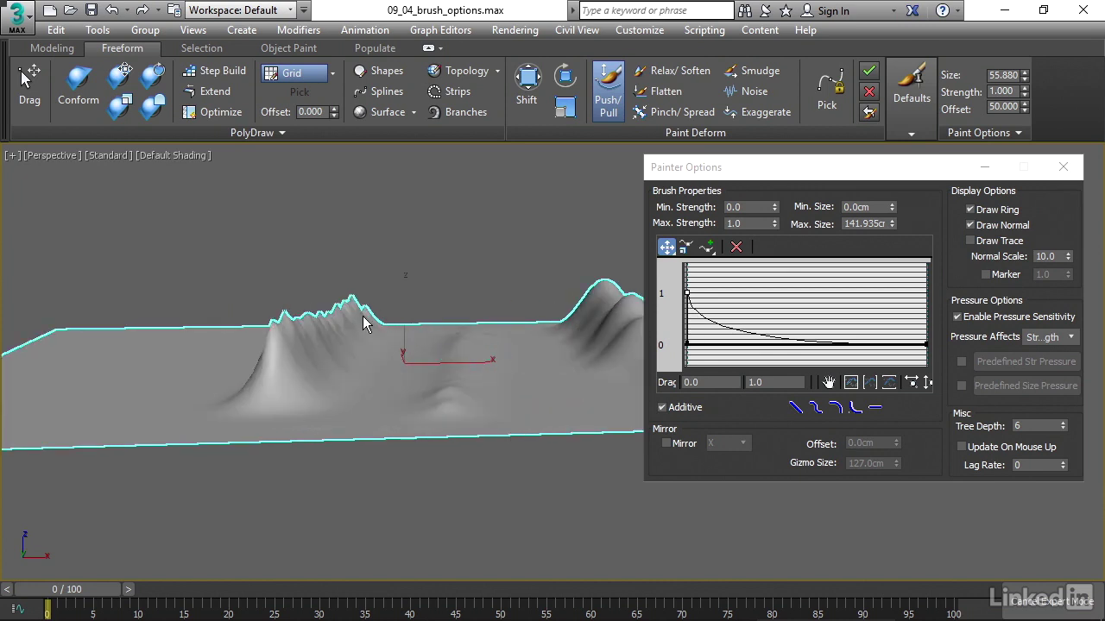
mouse_move(307, 371)
middle_mouse_down("alt")
mouse_move(328, 380)
mouse_move(461, 360)
middle_mouse_up("alt")
Return the falloff curve's start tangent to horizontal and insert a Bezier point mid-curve at about 0.414, 0.56
mouse_move(688, 343)
left_mouse_down()
mouse_move(715, 292)
mouse_move(738, 292)
left_mouse_up()
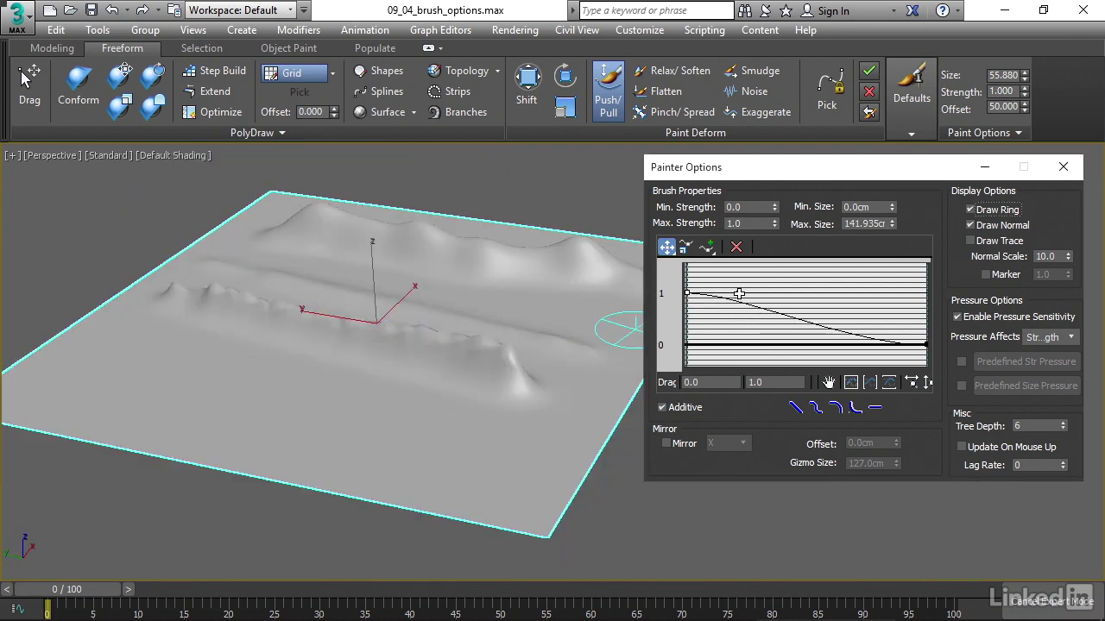
left_click(706, 250)
left_click_drag(706, 251, 707, 286)
left_click(785, 315)
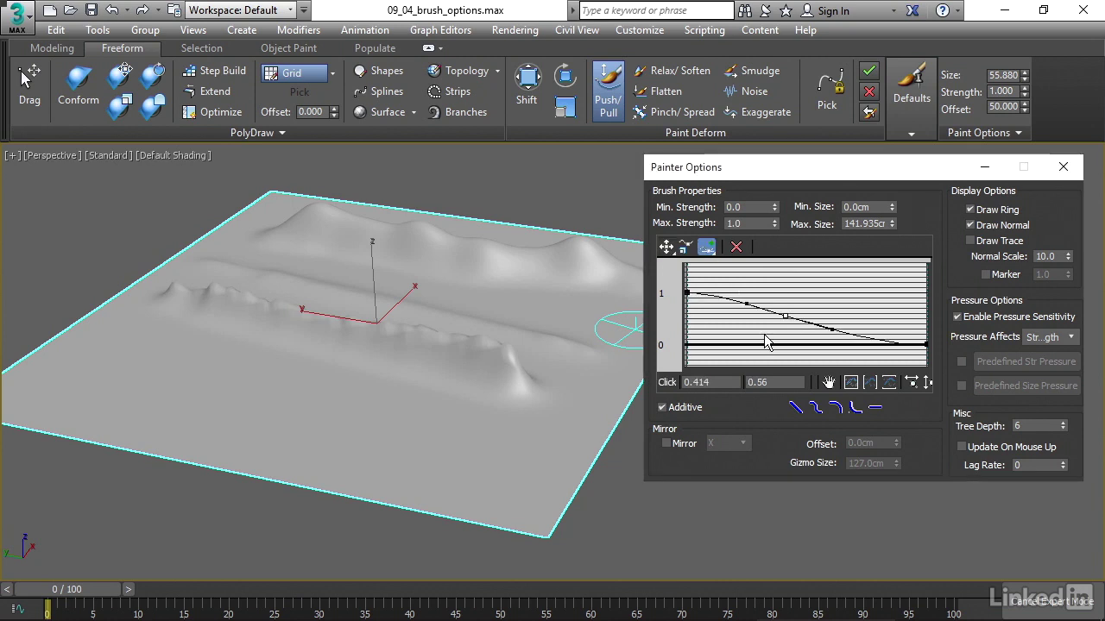
Move the new curve point down toward the start and tilt the start tangent downward for a sharply peaked falloff
left_click(667, 247)
left_click_drag(783, 317, 748, 334)
left_click(689, 294)
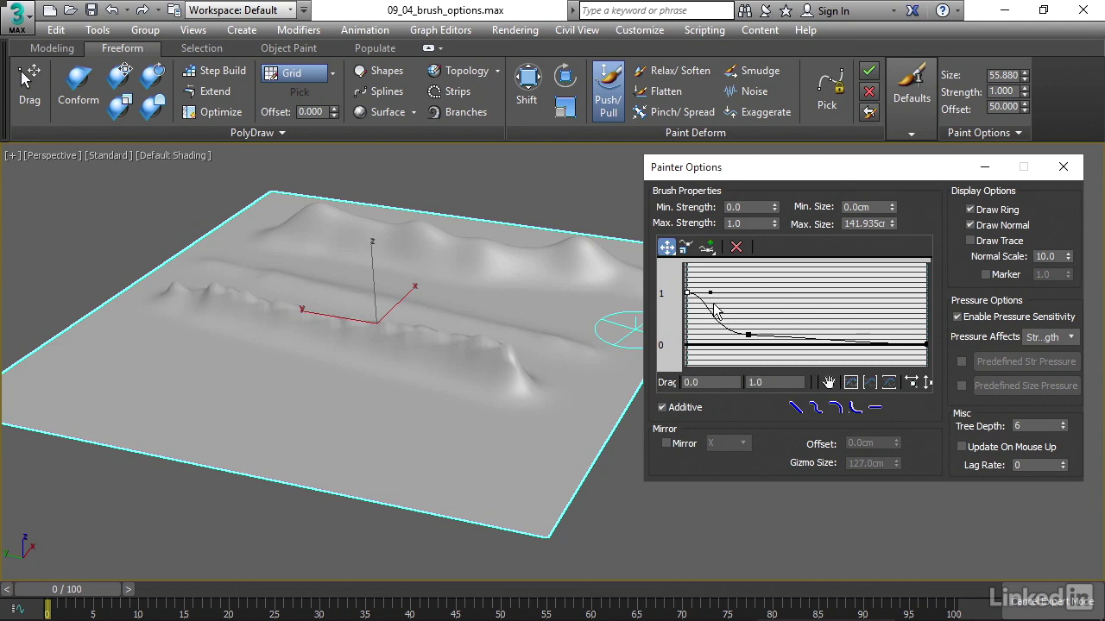
left_click_drag(710, 293, 703, 305)
Paint another sharp-crested ridge across the plane, parallel to the previous one on its outer side
middle_click_drag(536, 425, 328, 458, "alt")
mouse_move(328, 458)
left_mouse_down()
mouse_move(234, 320)
mouse_move(320, 434)
mouse_move(200, 302)
left_mouse_up()
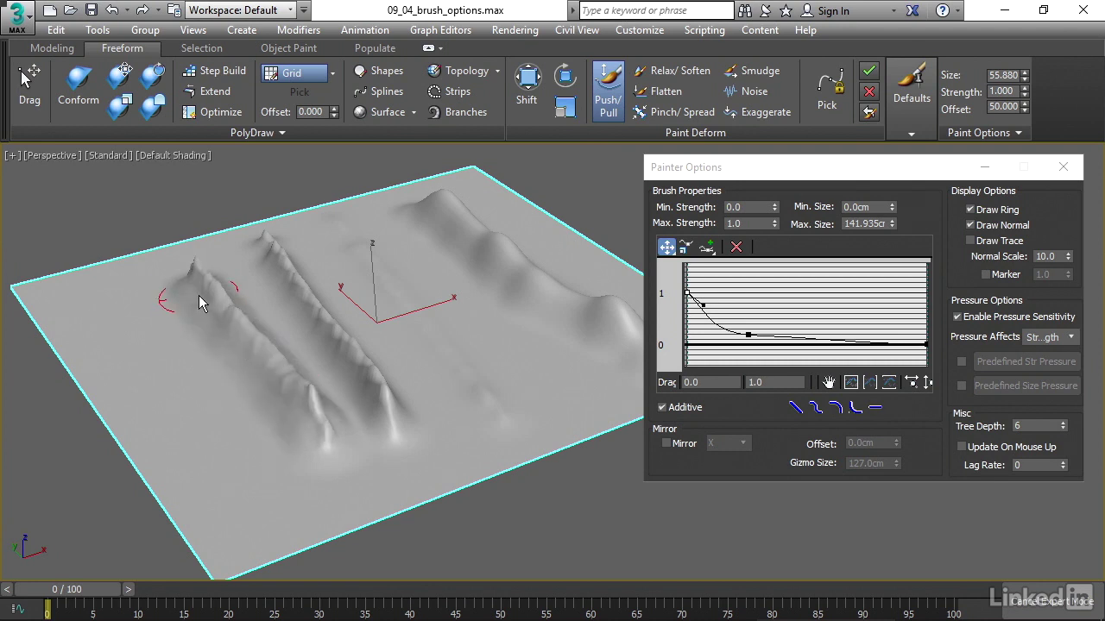
mouse_move(318, 420)
middle_mouse_down("alt")
mouse_move(346, 392)
mouse_move(421, 400)
mouse_move(414, 380)
middle_mouse_up("alt")
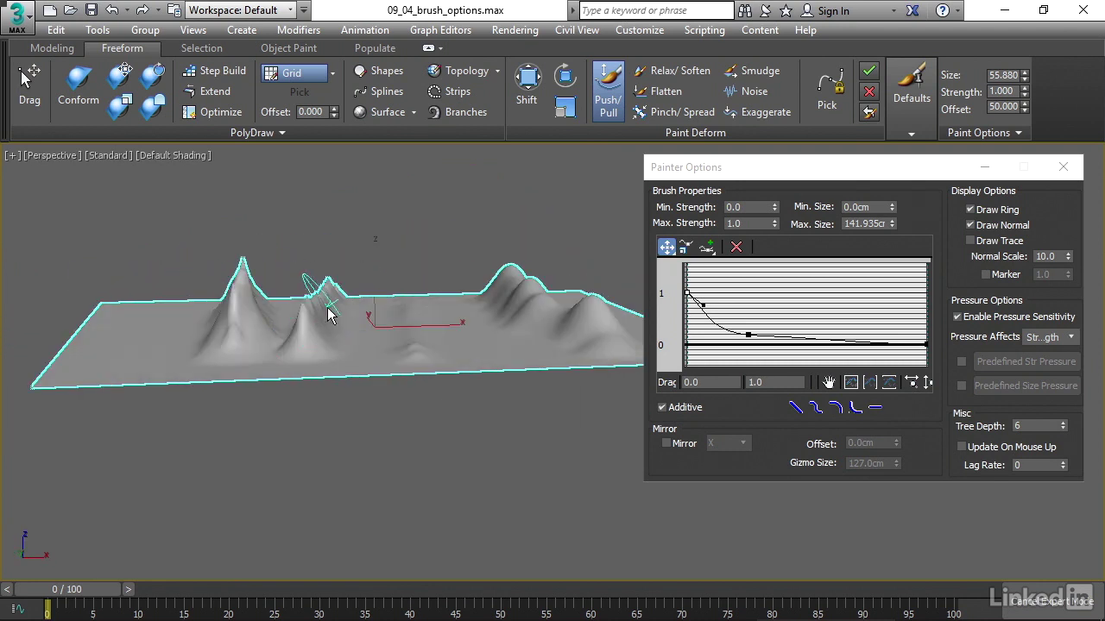
mouse_move(328, 316)
middle_mouse_down("alt")
mouse_move(377, 345)
mouse_move(370, 384)
middle_mouse_up("alt")
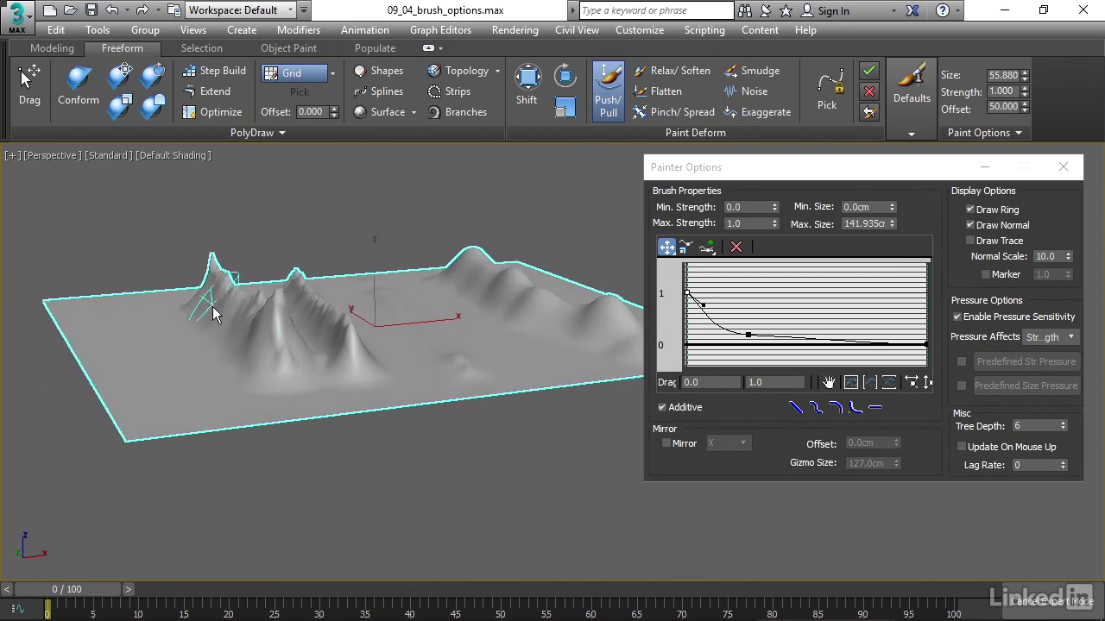
Paint a broader ridge near the plane's outer side and raise the falloff curve's middle point to about 0.32, 0.411
left_click_drag(758, 337, 769, 332)
left_click_drag(768, 332, 775, 329)
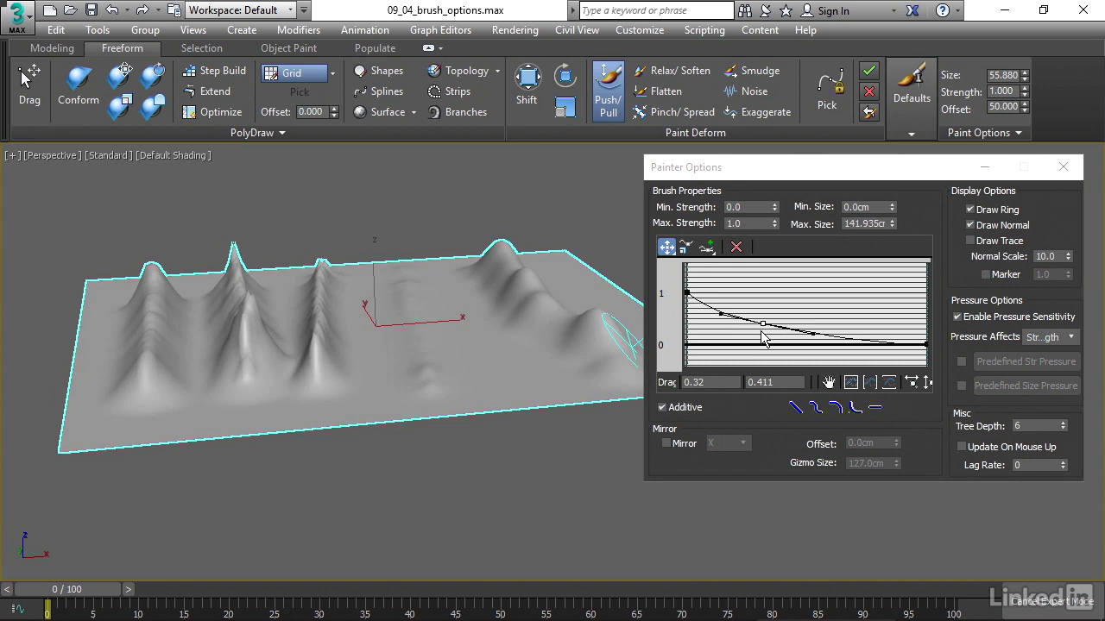
Delete the middle point of the falloff curve and level both end tangents to restore a smooth S-shaped falloff
left_click(738, 247)
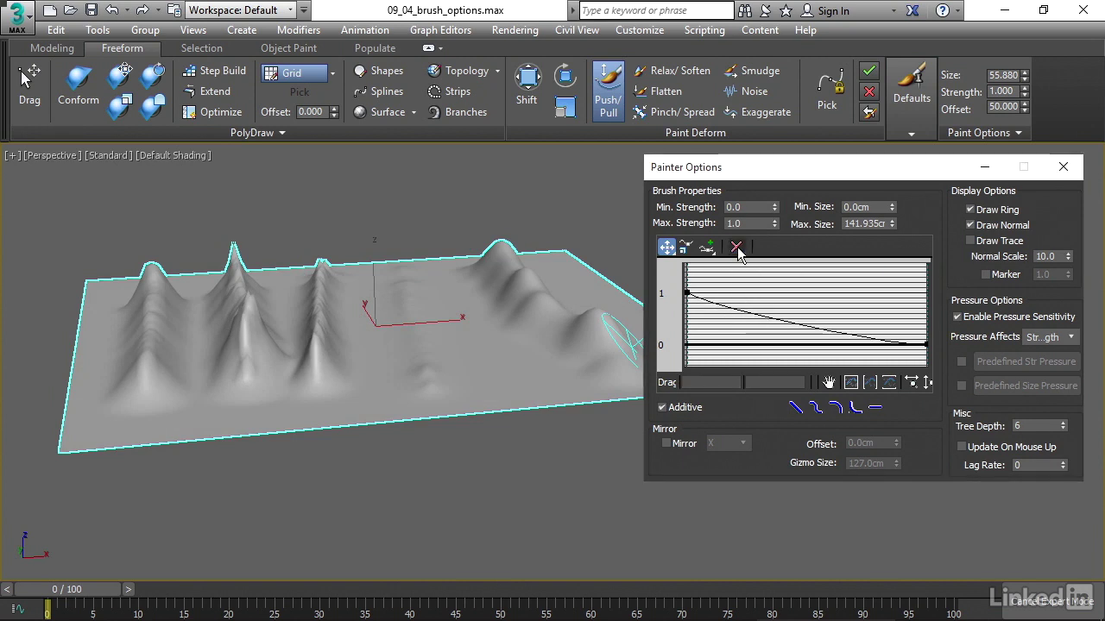
left_click(688, 294)
left_click_drag(704, 304, 778, 293)
left_click(773, 292)
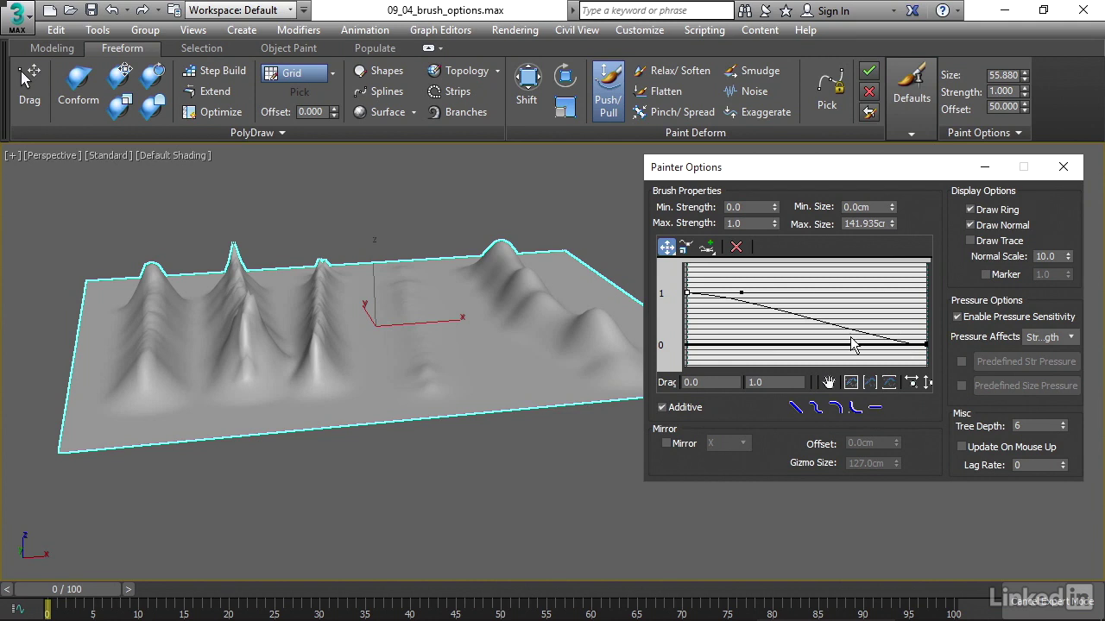
left_click(925, 346)
left_click_drag(883, 346, 837, 345)
Inspect the painted ridges on the plane from another angle and close the Painter Options dialog
mouse_move(647, 393)
middle_mouse_down("alt")
mouse_move(515, 352)
mouse_move(530, 351)
mouse_move(480, 370)
middle_mouse_up("alt")
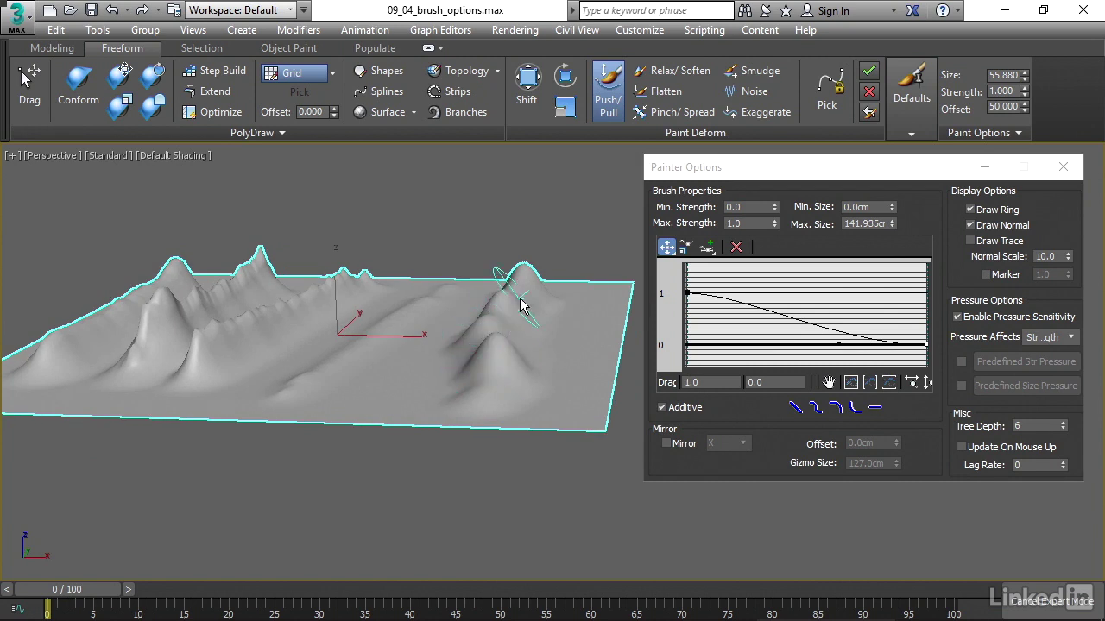
left_click(488, 389)
left_click(530, 334)
left_click(1064, 167)
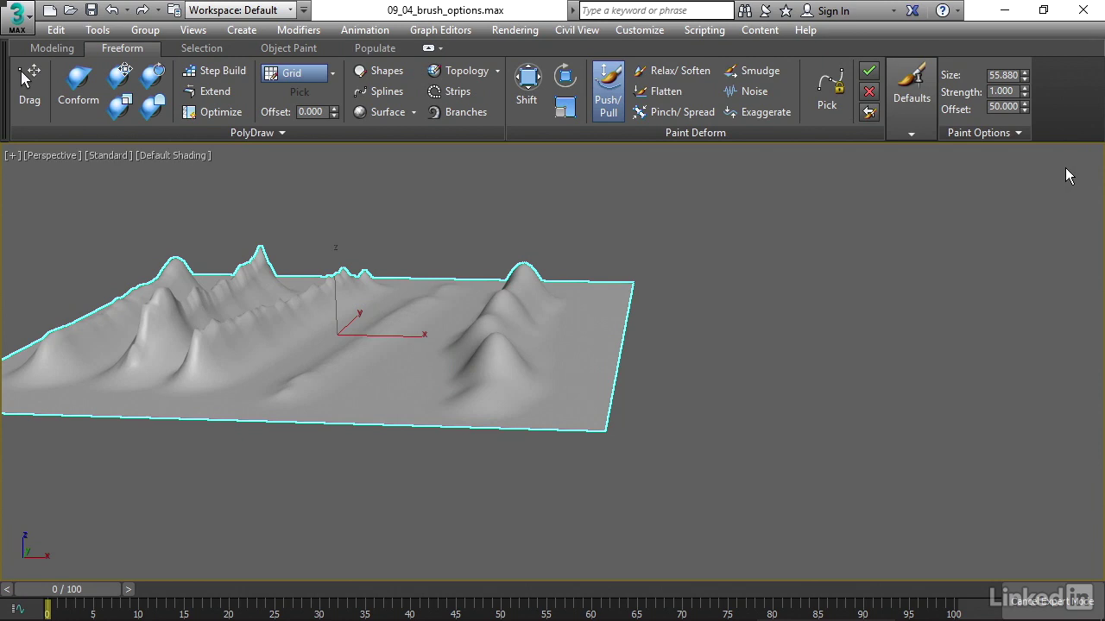